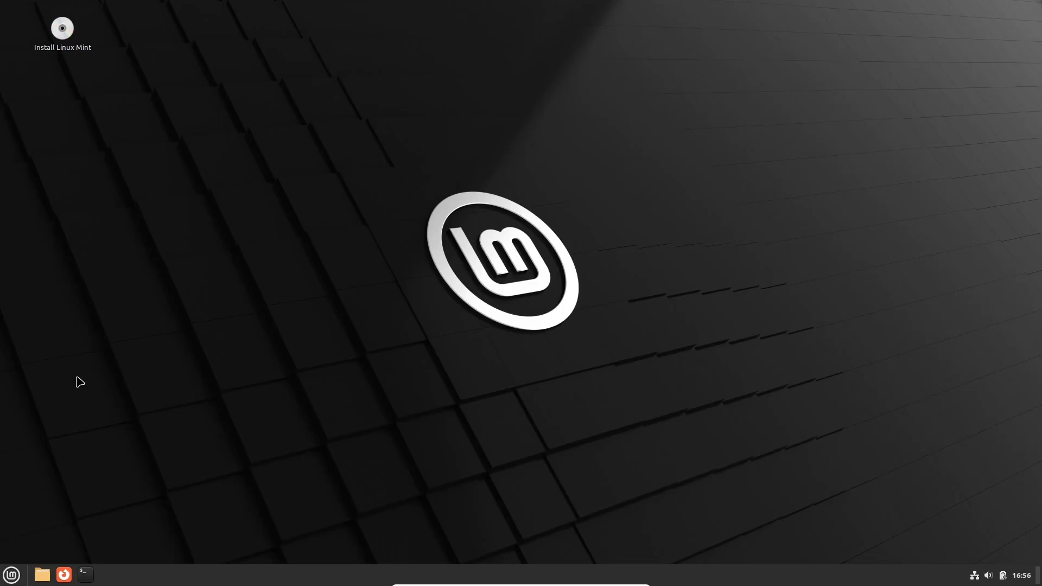
# Open the System Info page in System Settings, review it, and close the settings window.
pyautogui.click(11, 575)
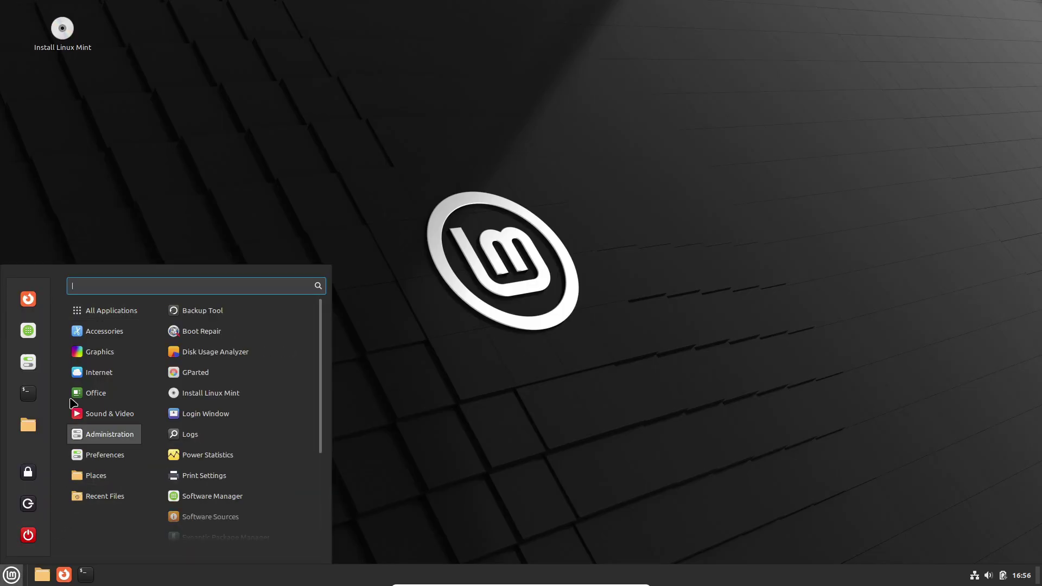
pyautogui.moveTo(108, 316)
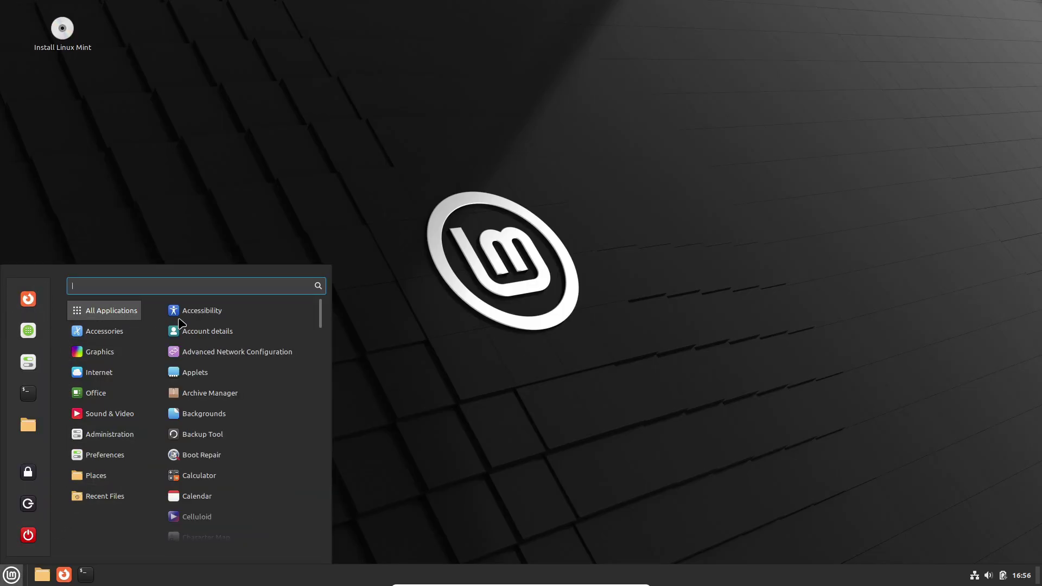
pyautogui.scroll(-10, 240, 353)
pyautogui.moveTo(109, 335)
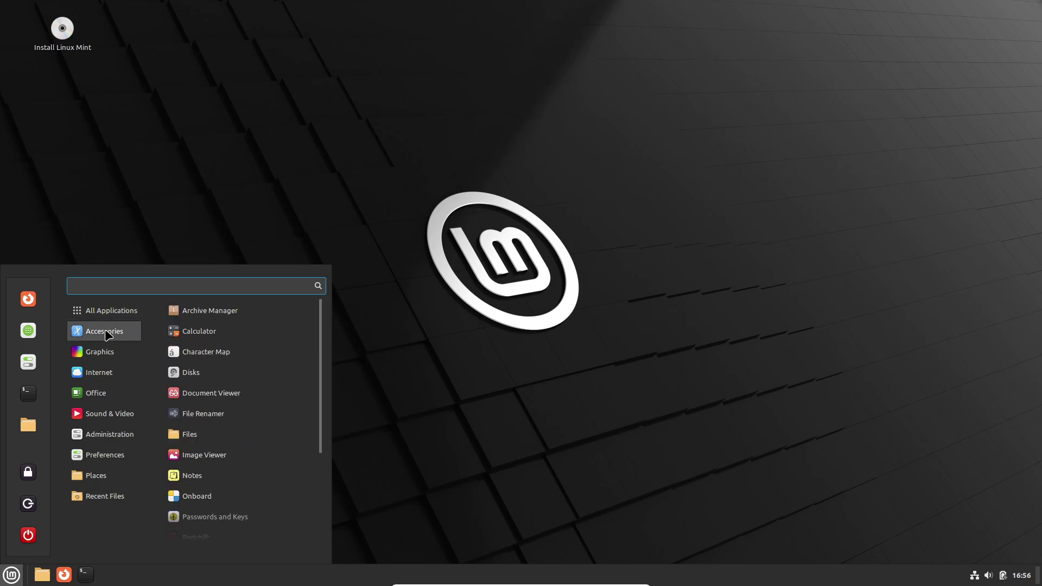
pyautogui.click(30, 362)
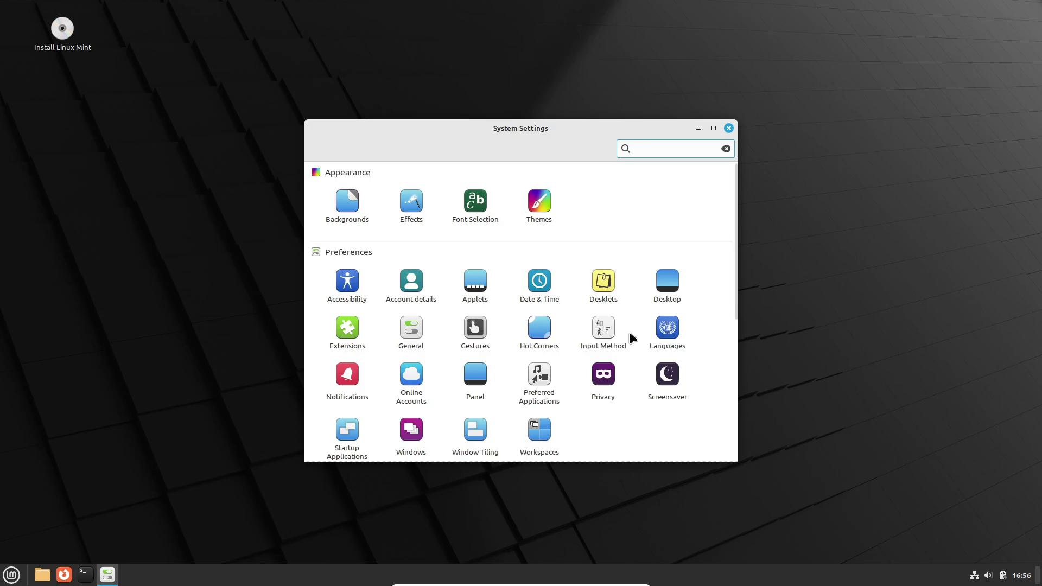
pyautogui.scroll(-5, 630, 332)
pyautogui.click(675, 337)
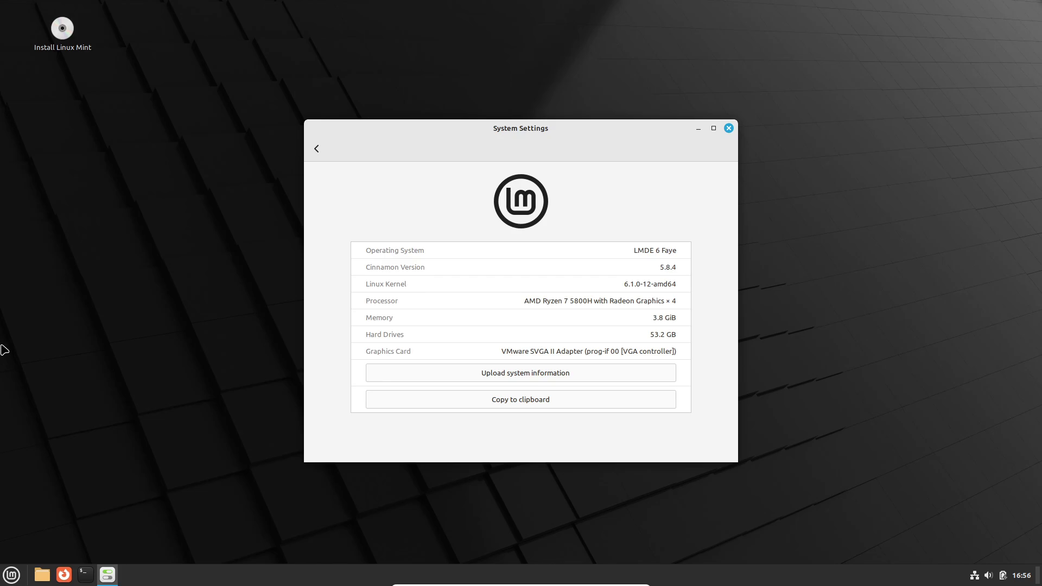
pyautogui.click(728, 128)
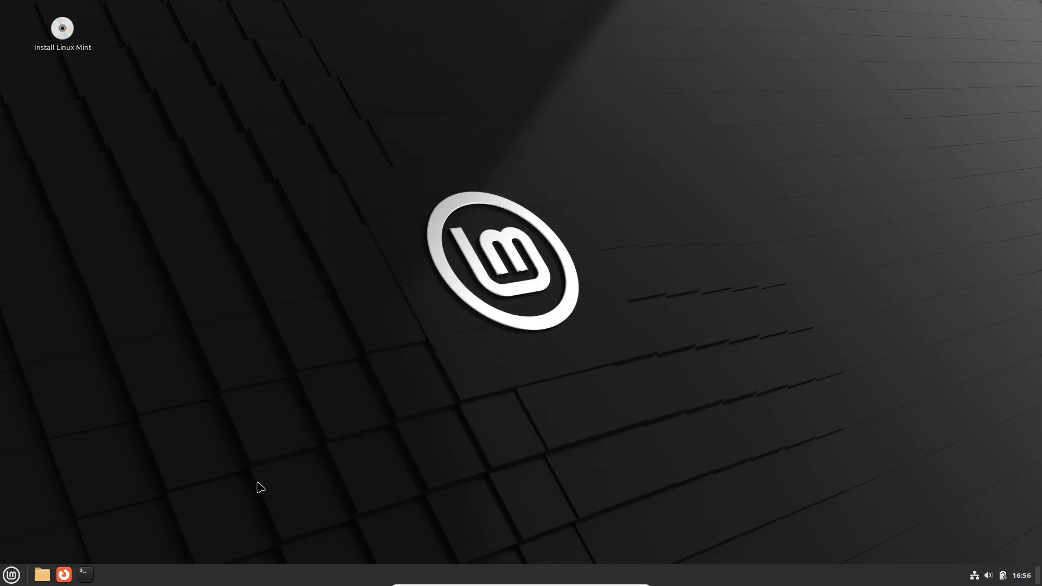
# Launch Nemo on the Home folder and confirm its version, 5.8.5, in Help > About.
pyautogui.click(44, 567)
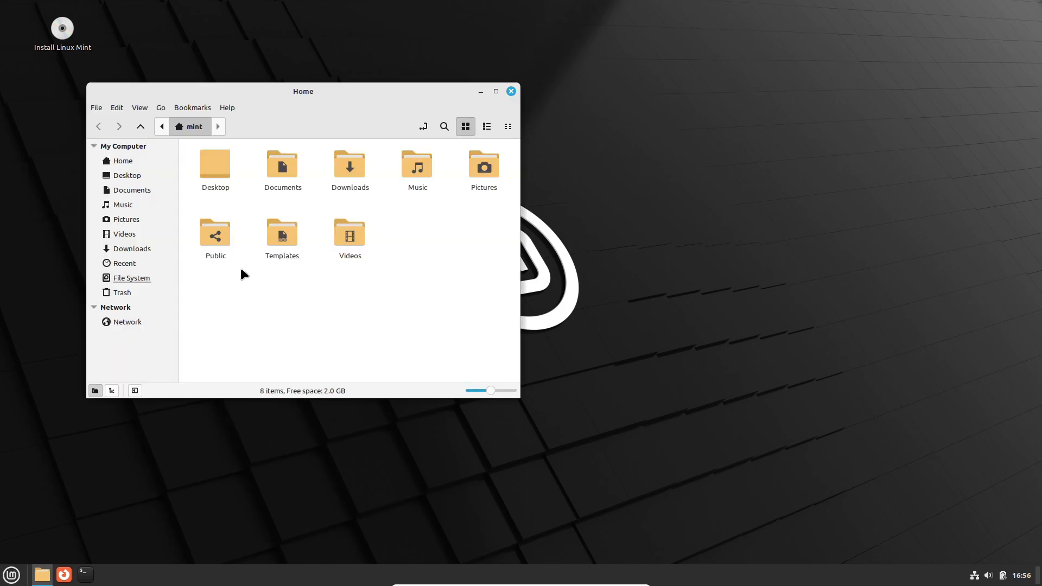
pyautogui.click(231, 107)
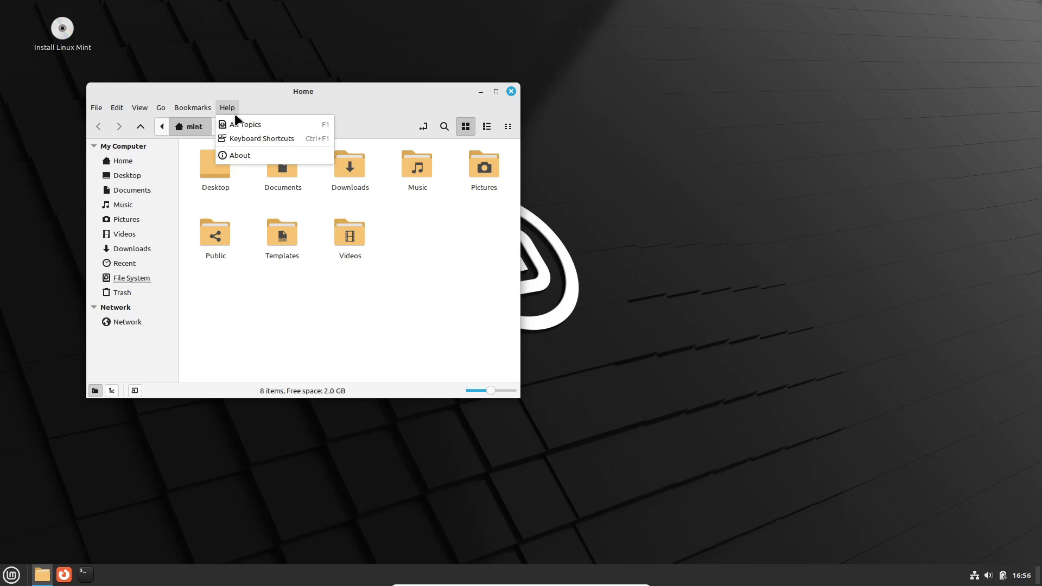
pyautogui.click(240, 154)
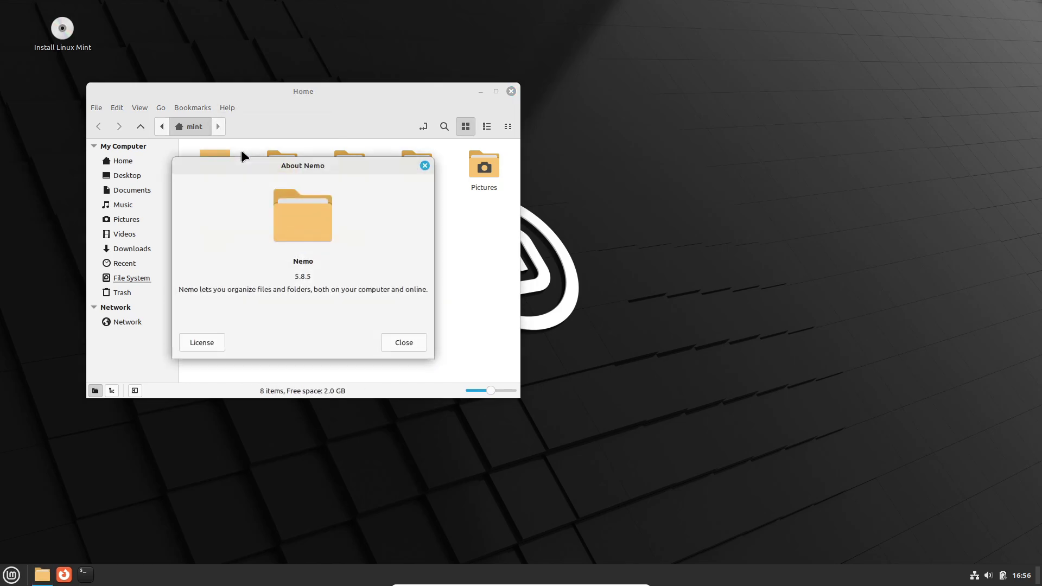
pyautogui.click(411, 344)
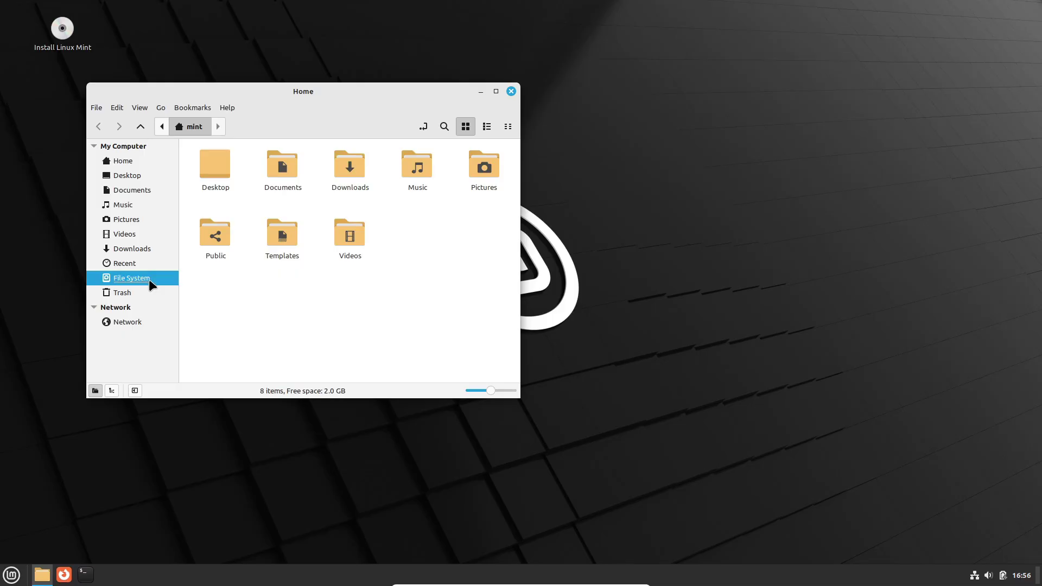
# Browse the root file system in list, compact and icon views, then return to Home via Desktop.
pyautogui.click(149, 279)
pyautogui.scroll(-3, 320, 218)
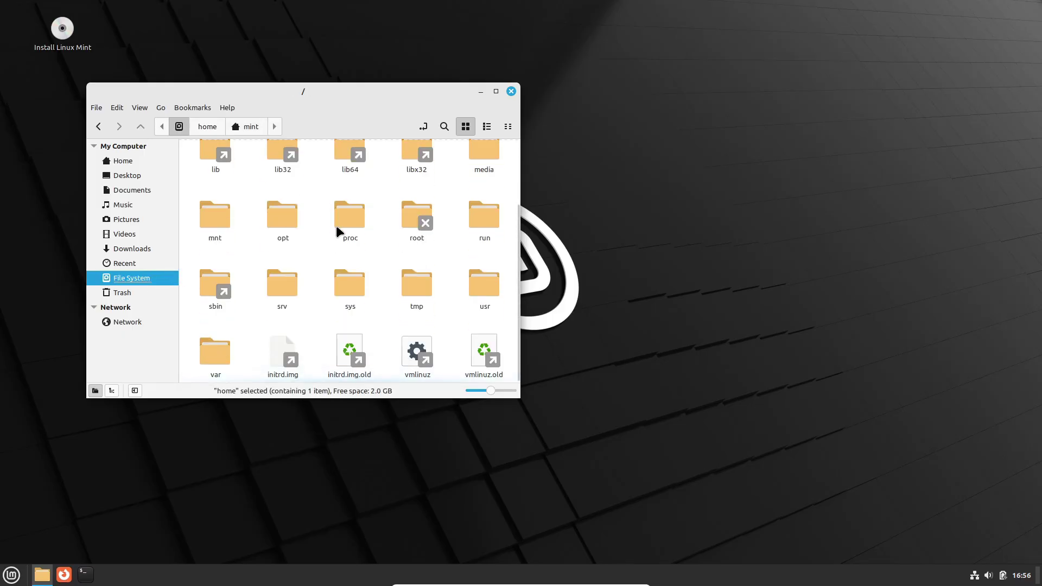
pyautogui.scroll(3, 337, 226)
pyautogui.click(487, 127)
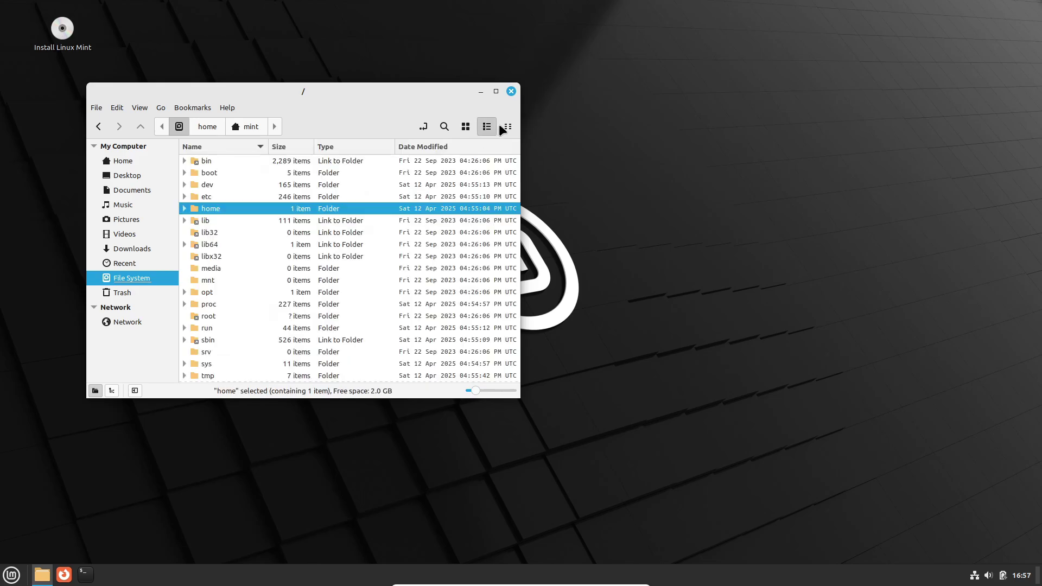
pyautogui.click(508, 127)
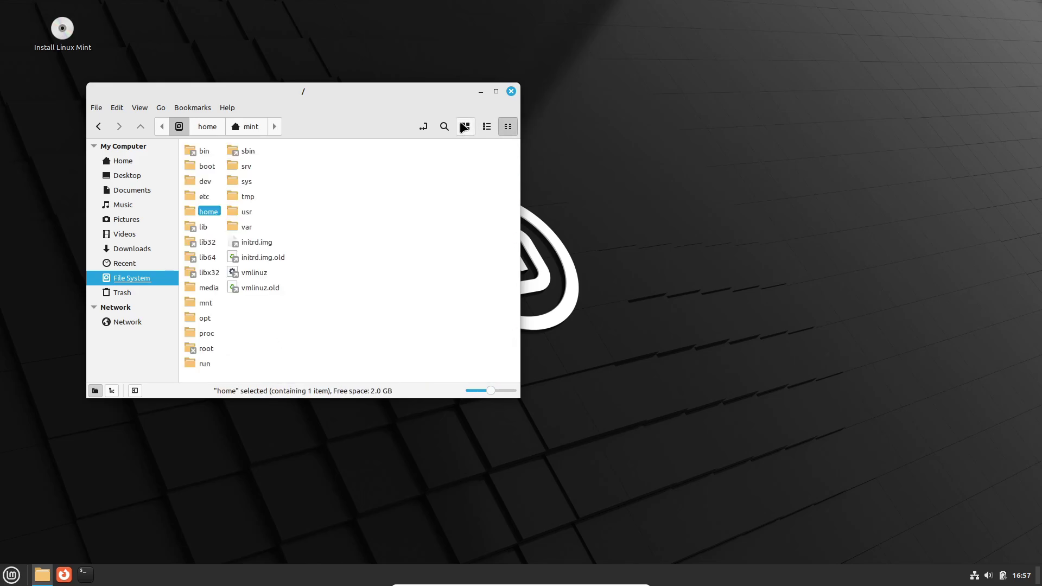
pyautogui.click(466, 126)
pyautogui.click(486, 127)
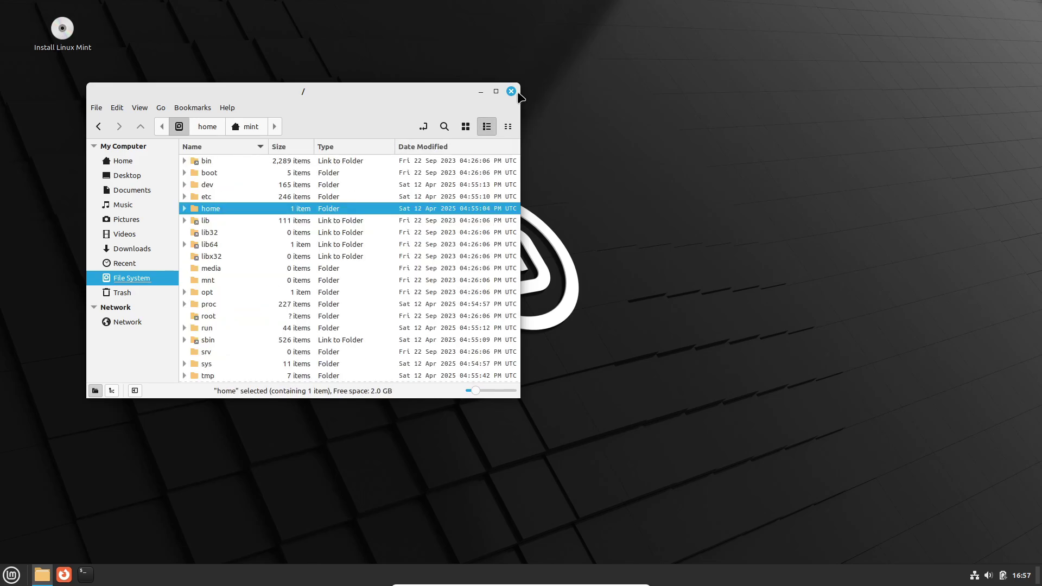
pyautogui.click(126, 176)
pyautogui.click(133, 162)
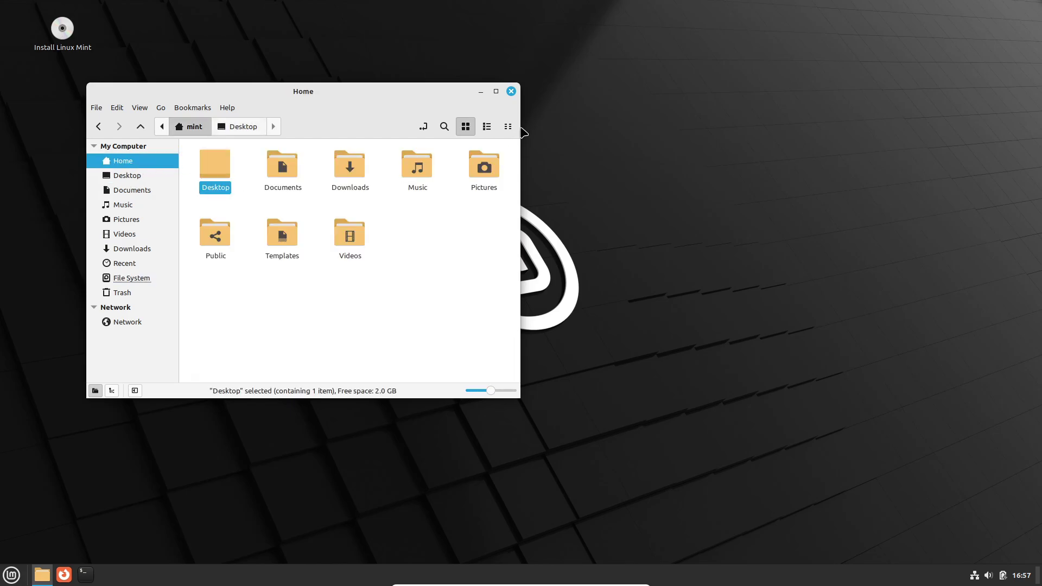
# Close Nemo, check the network, volume, battery and calendar applets, then open the Menu's Office category.
pyautogui.click(511, 92)
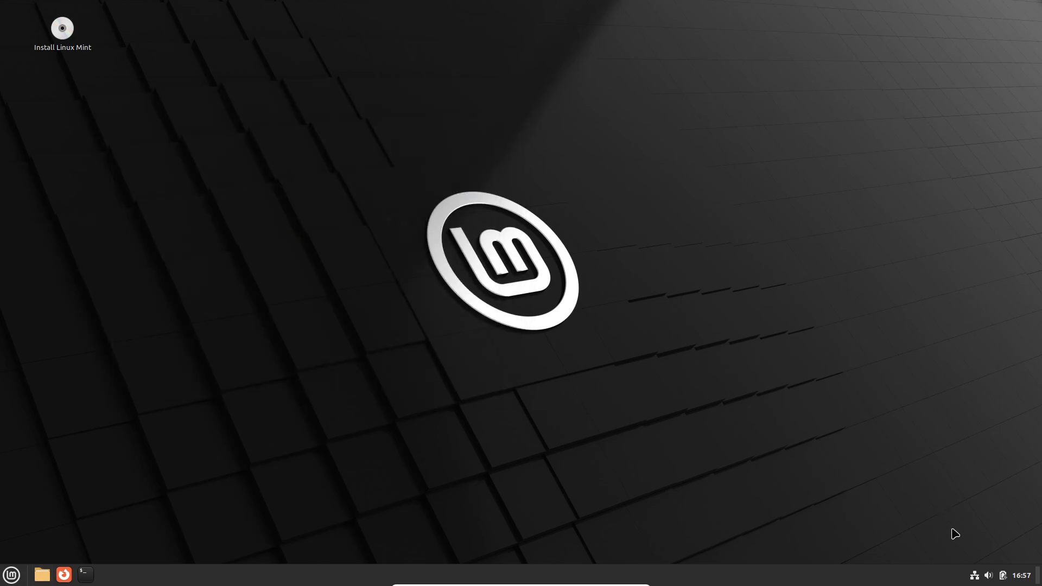
pyautogui.click(975, 575)
pyautogui.click(989, 575)
pyautogui.click(989, 576)
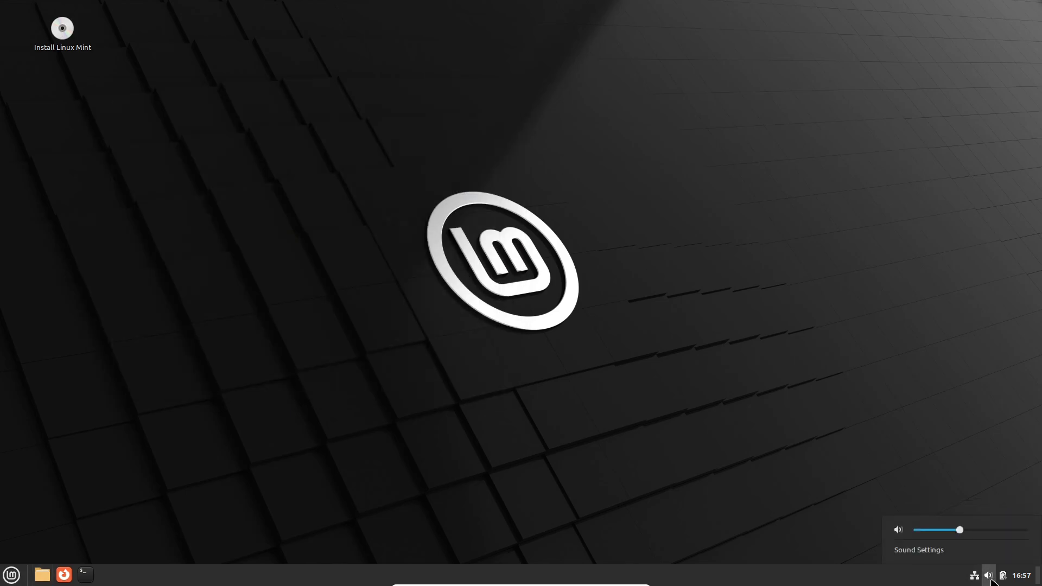
pyautogui.click(1002, 576)
pyautogui.click(1003, 575)
pyautogui.click(1003, 576)
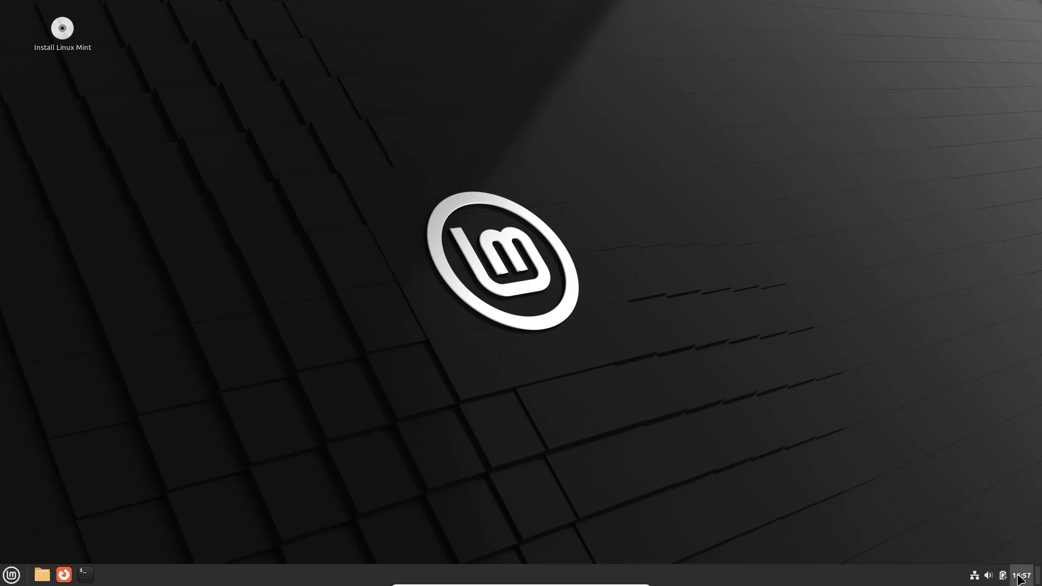
pyautogui.click(1021, 576)
pyautogui.click(1021, 576)
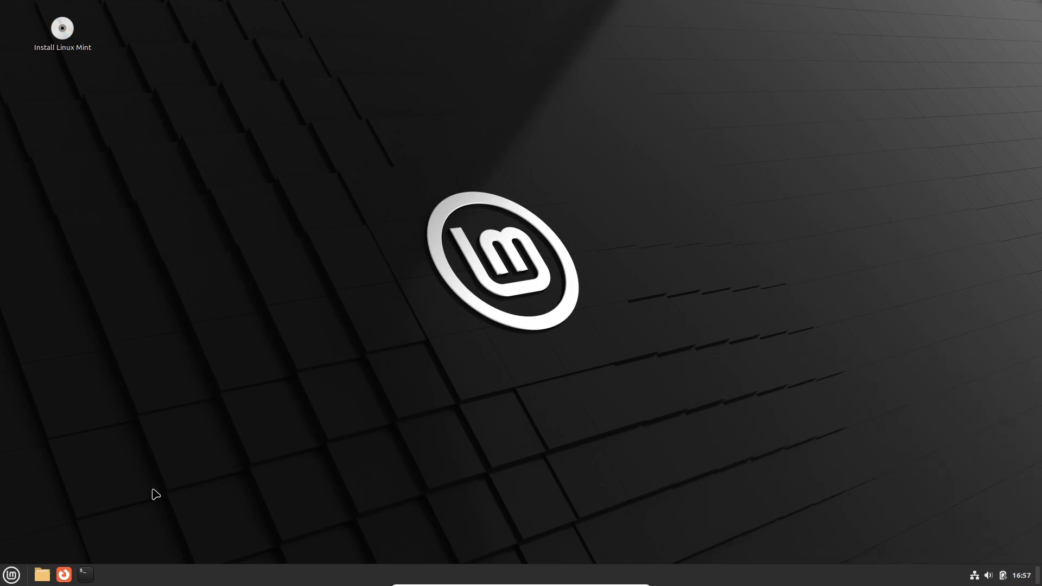
pyautogui.click(11, 574)
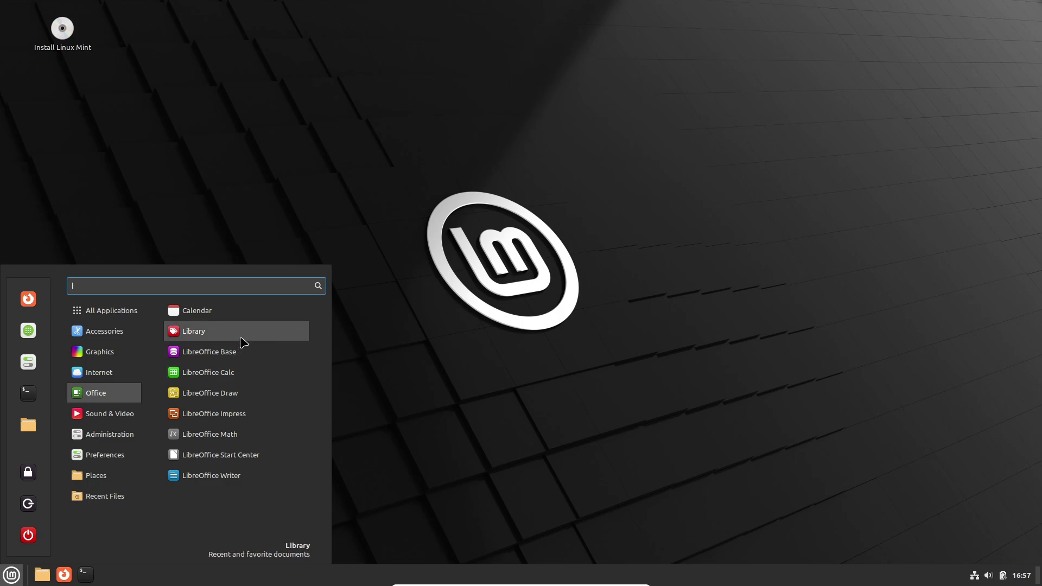
# Launch LibreOffice Start Center, confirm version 7.4.7.2 under About, then close it.
pyautogui.click(256, 455)
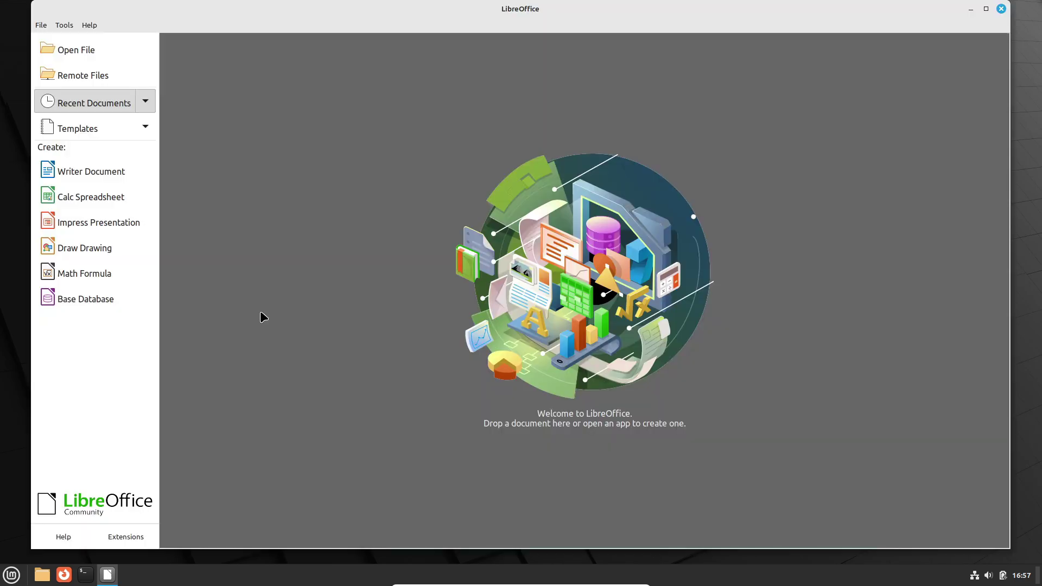
pyautogui.click(90, 25)
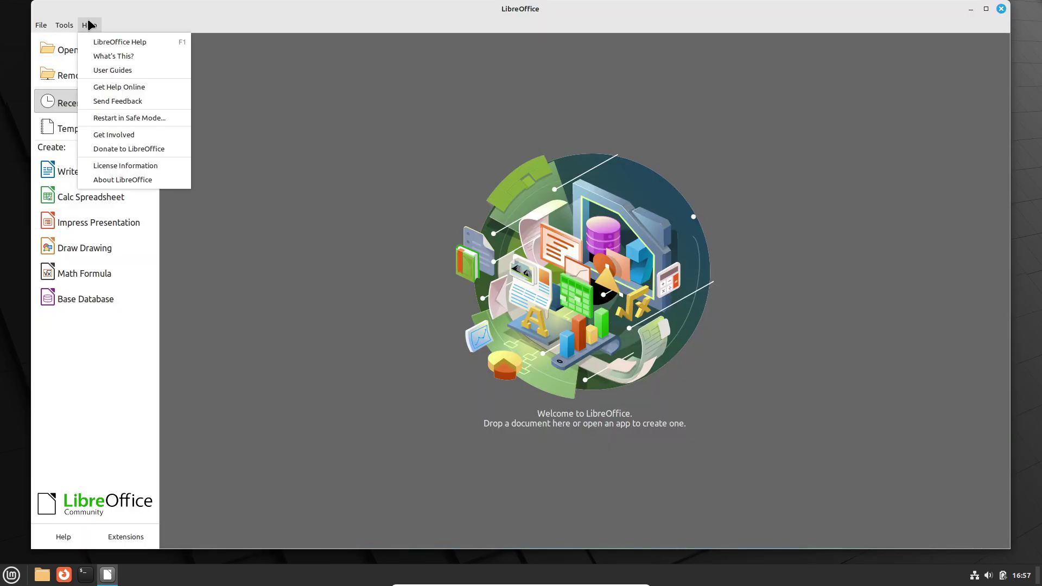
pyautogui.click(145, 179)
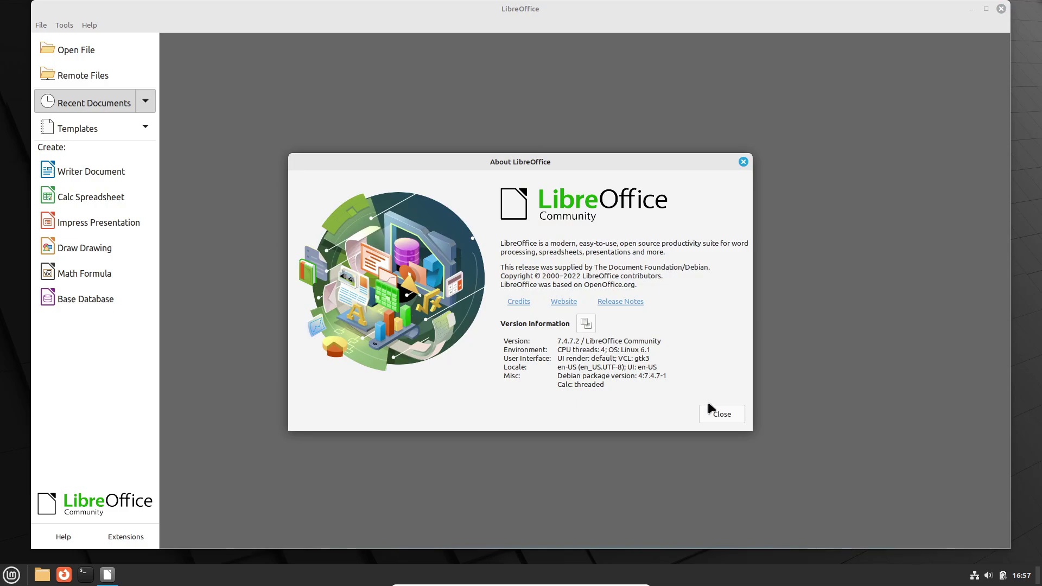
pyautogui.click(722, 414)
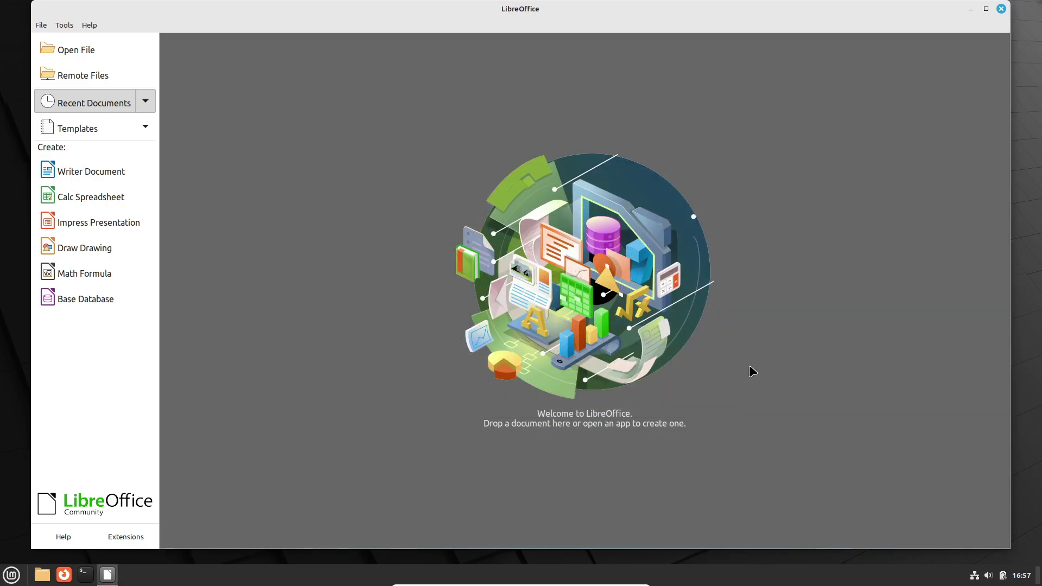
pyautogui.click(1002, 9)
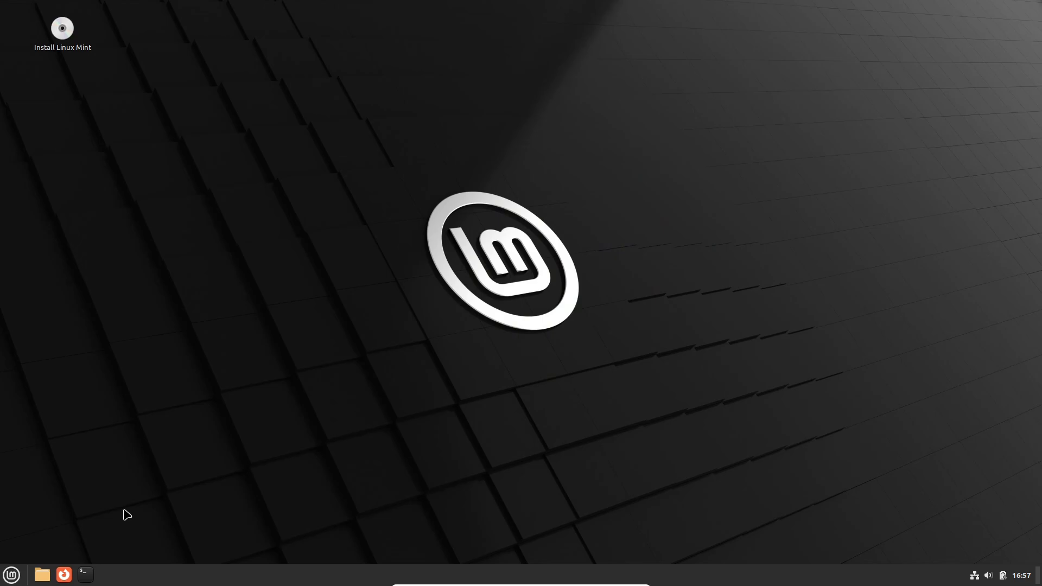
pyautogui.click(11, 574)
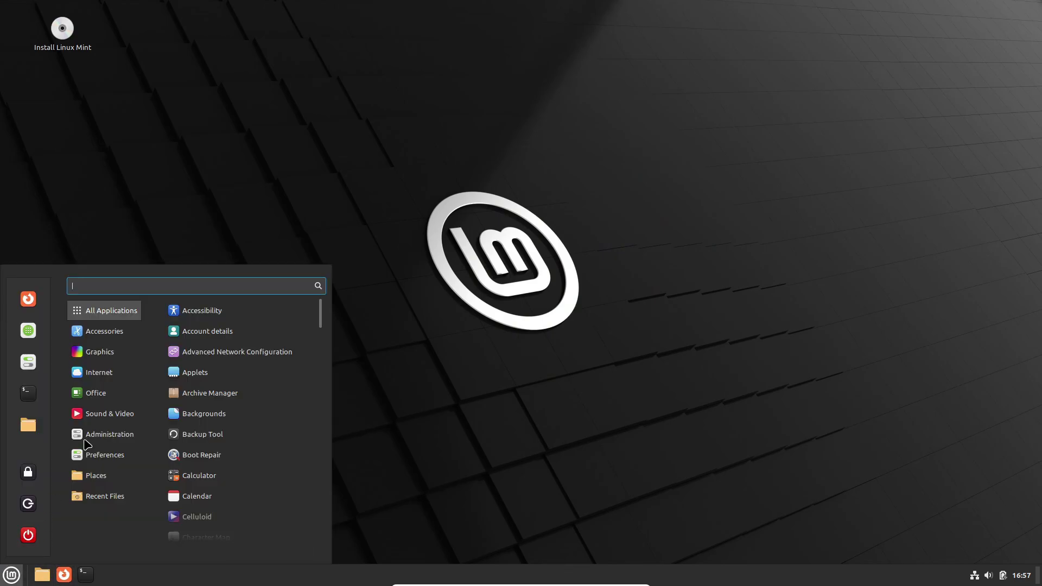
pyautogui.moveTo(103, 352)
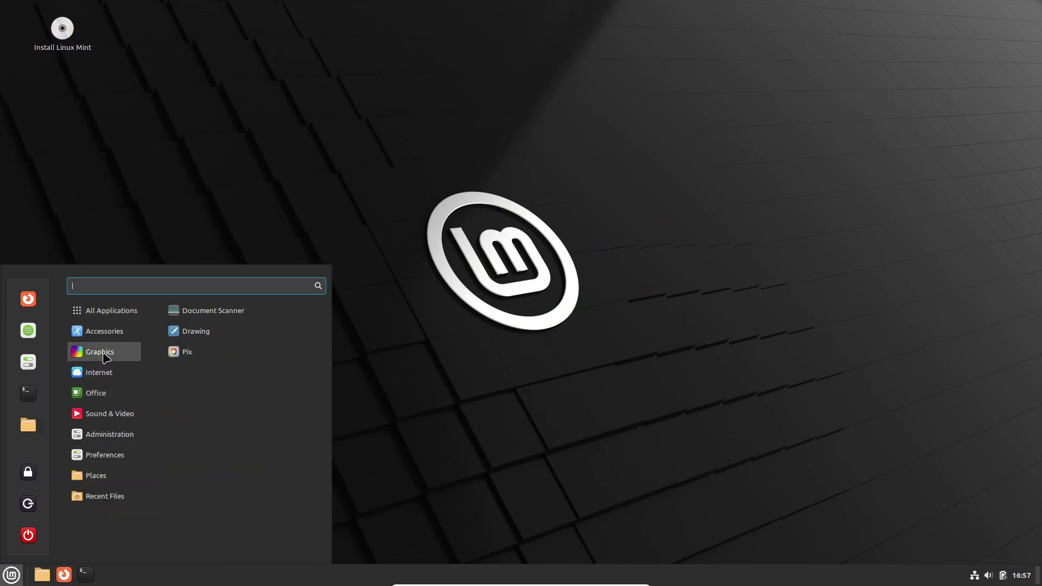
pyautogui.click(217, 357)
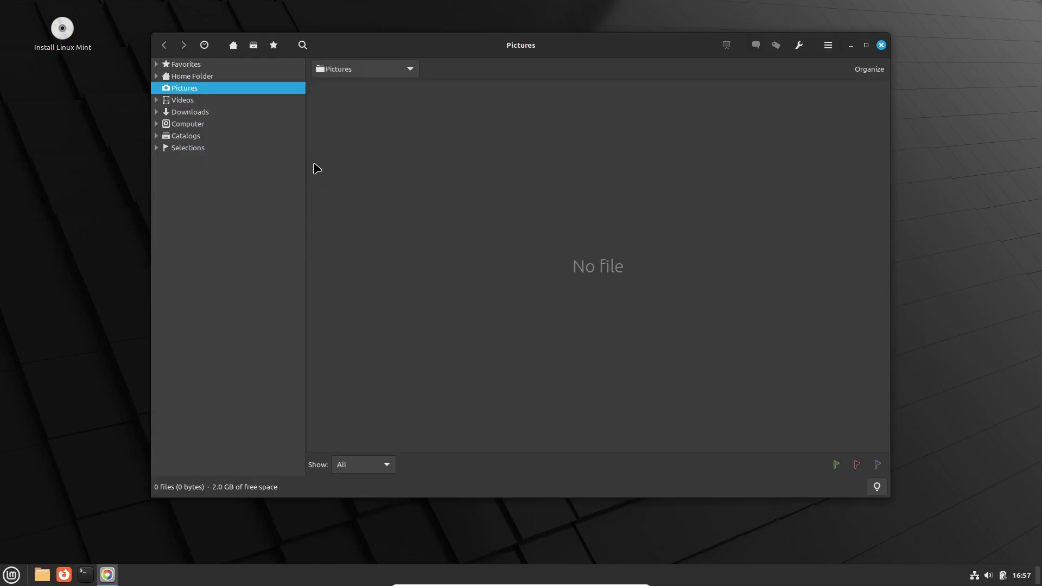
pyautogui.click(199, 105)
pyautogui.click(200, 112)
pyautogui.click(199, 135)
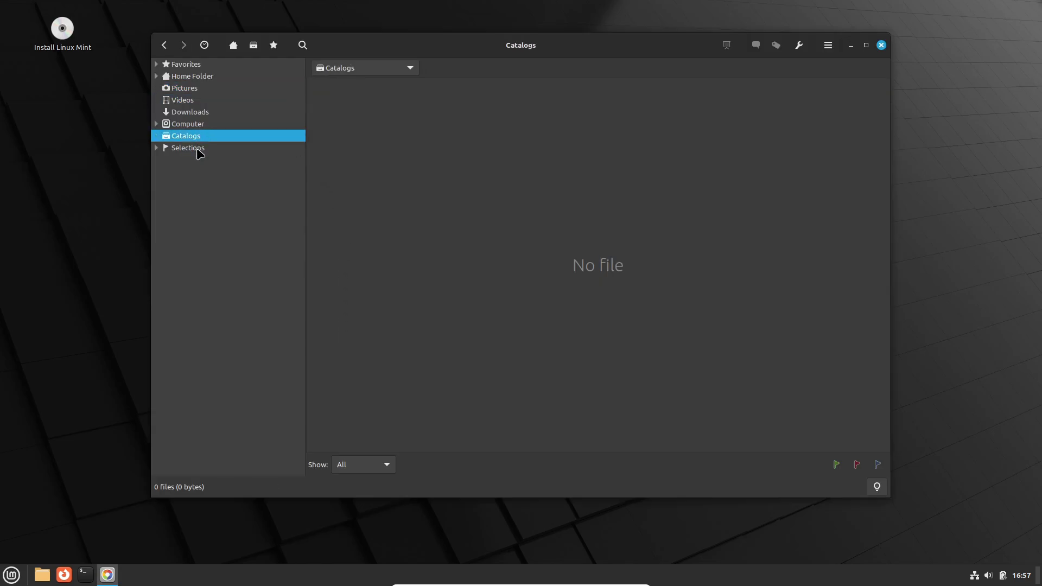
pyautogui.click(198, 147)
pyautogui.click(197, 78)
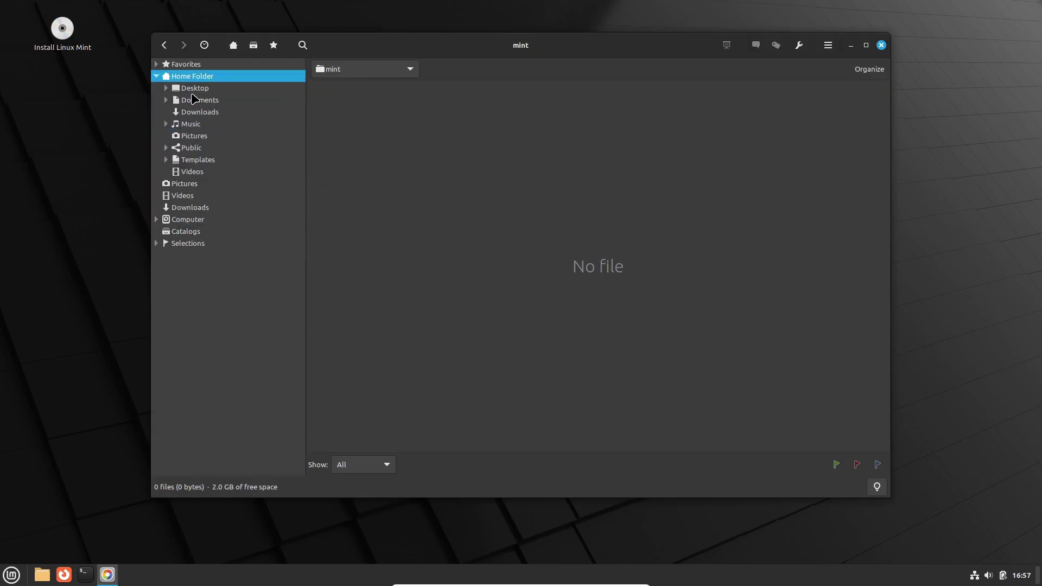
pyautogui.click(829, 45)
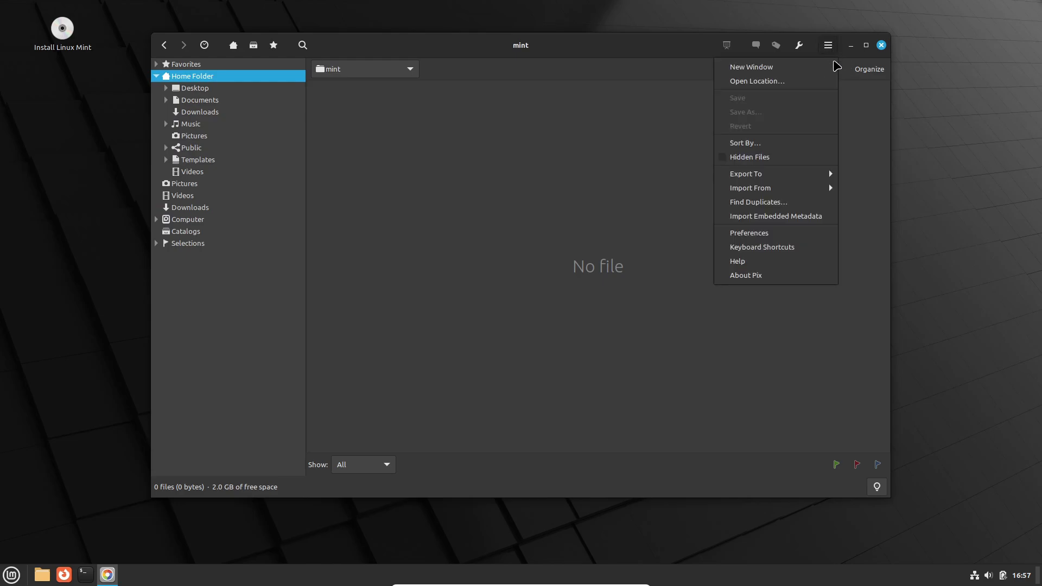
pyautogui.click(787, 278)
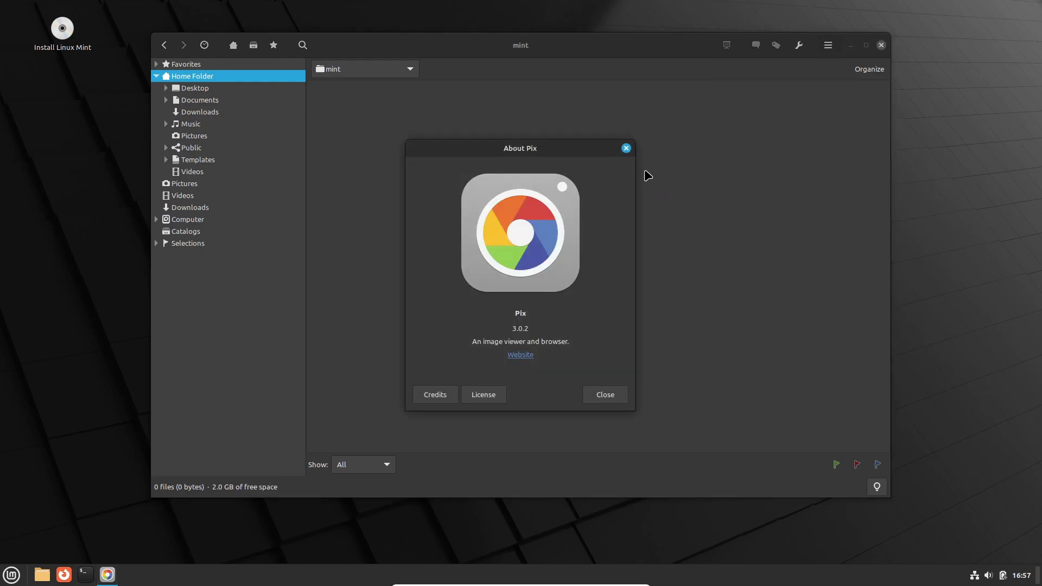
pyautogui.click(626, 148)
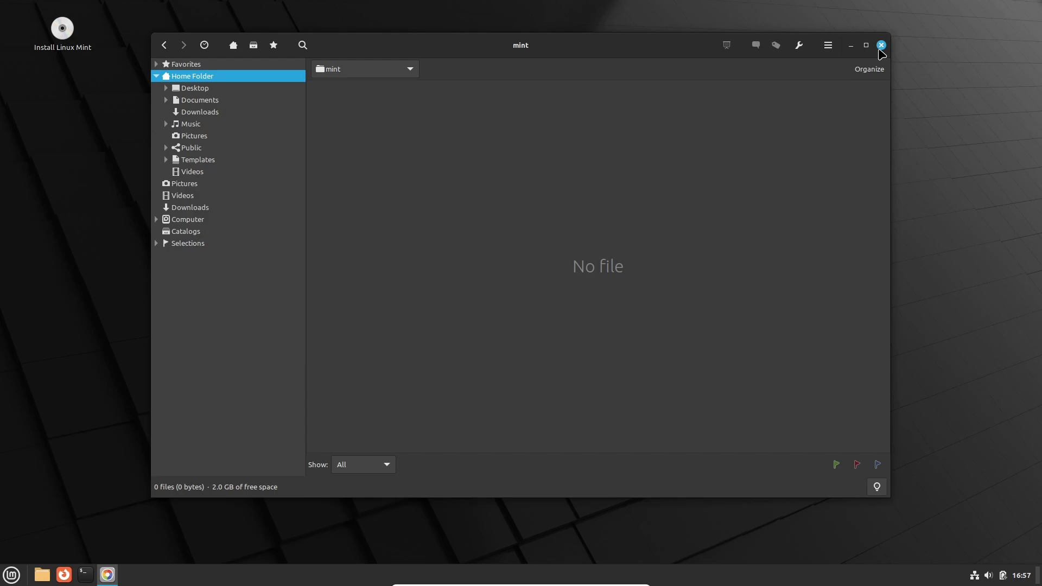
pyautogui.click(882, 45)
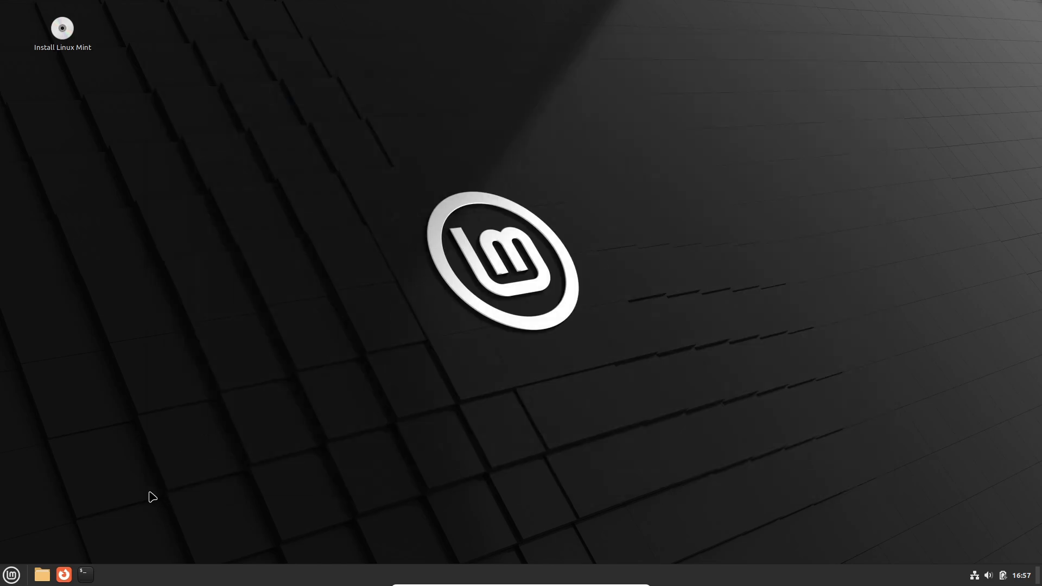
# Start Software Manager from the Mint Menu and let it generate its cache.
pyautogui.click(12, 574)
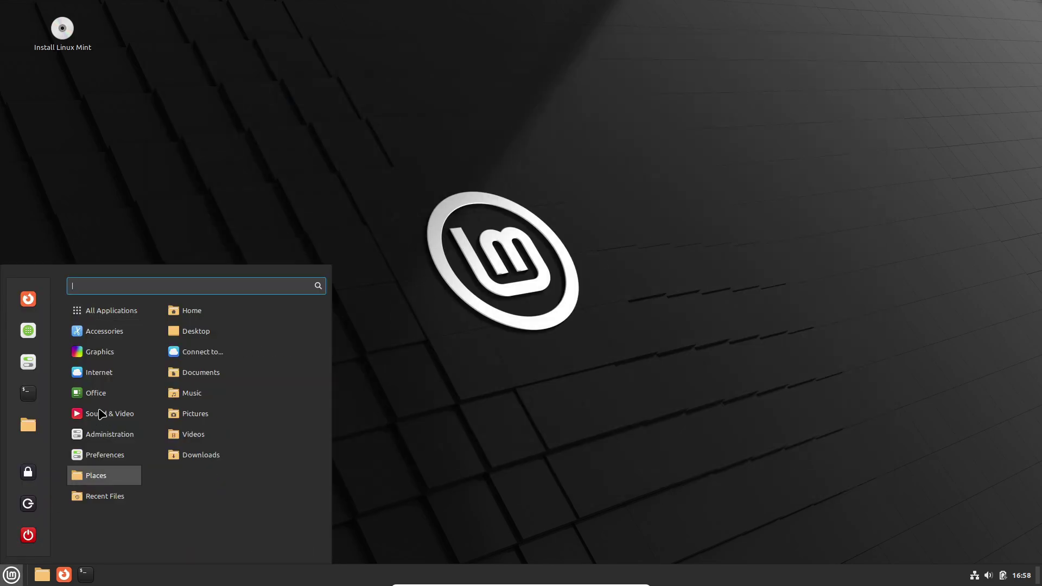
pyautogui.click(33, 341)
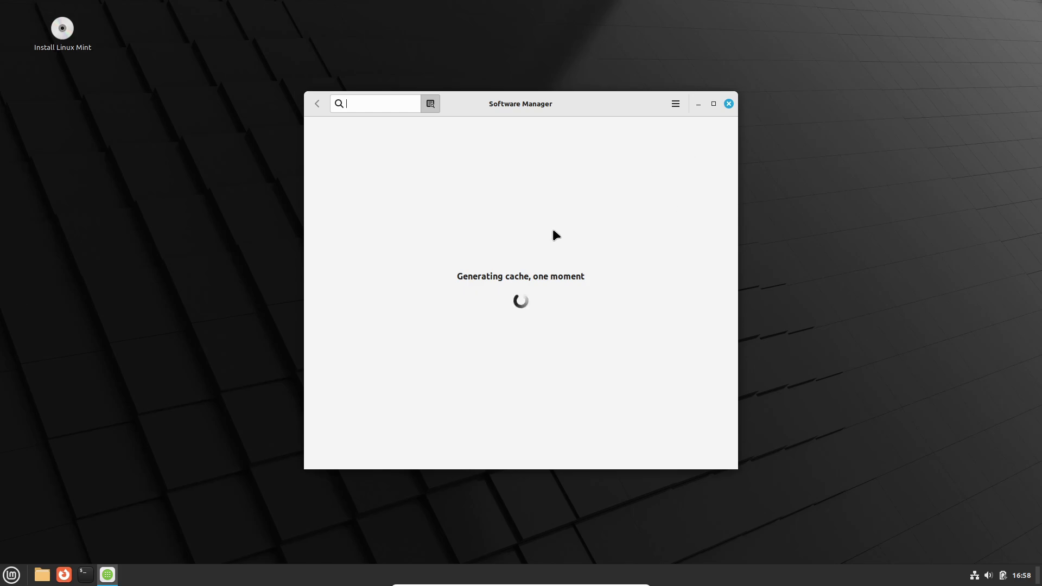
# Scroll through the Graphics and Accessories apps, ending on Administration with Backup Tool, GParted and Disk Usage Analyzer.
pyautogui.click(12, 575)
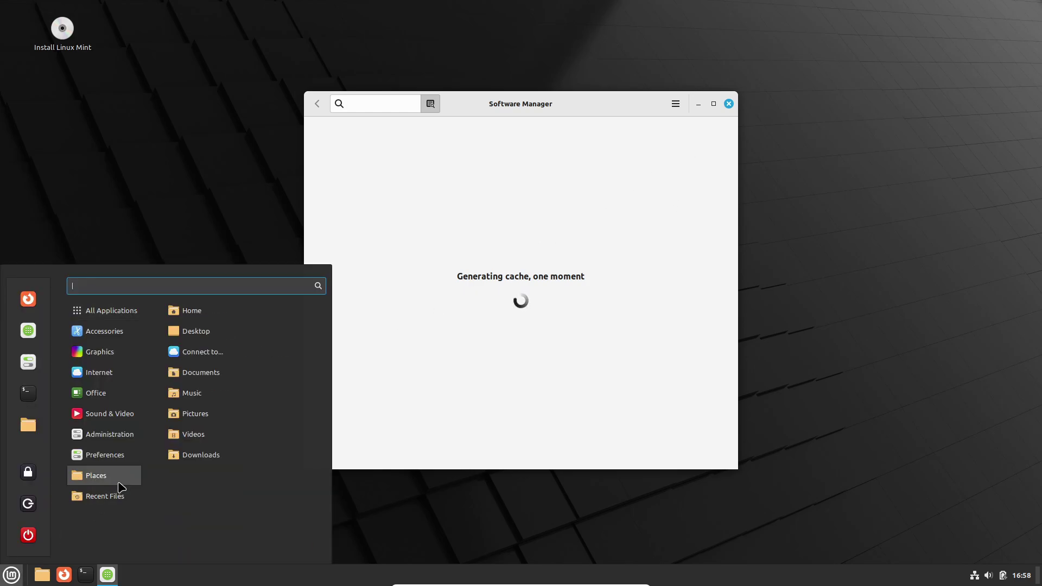
pyautogui.moveTo(140, 361)
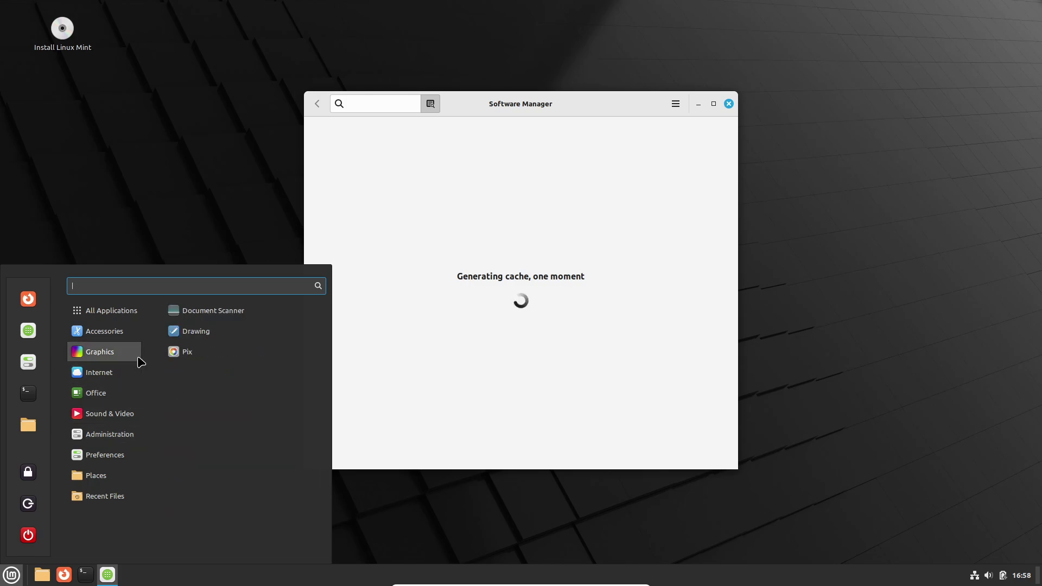
pyautogui.moveTo(135, 332)
pyautogui.scroll(-3, 275, 411)
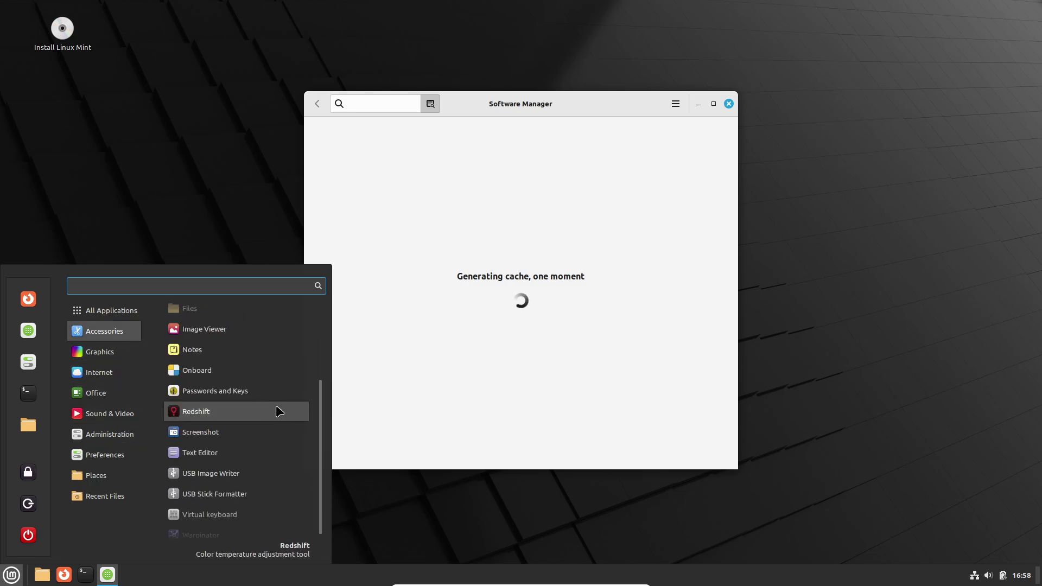
pyautogui.scroll(-1, 278, 412)
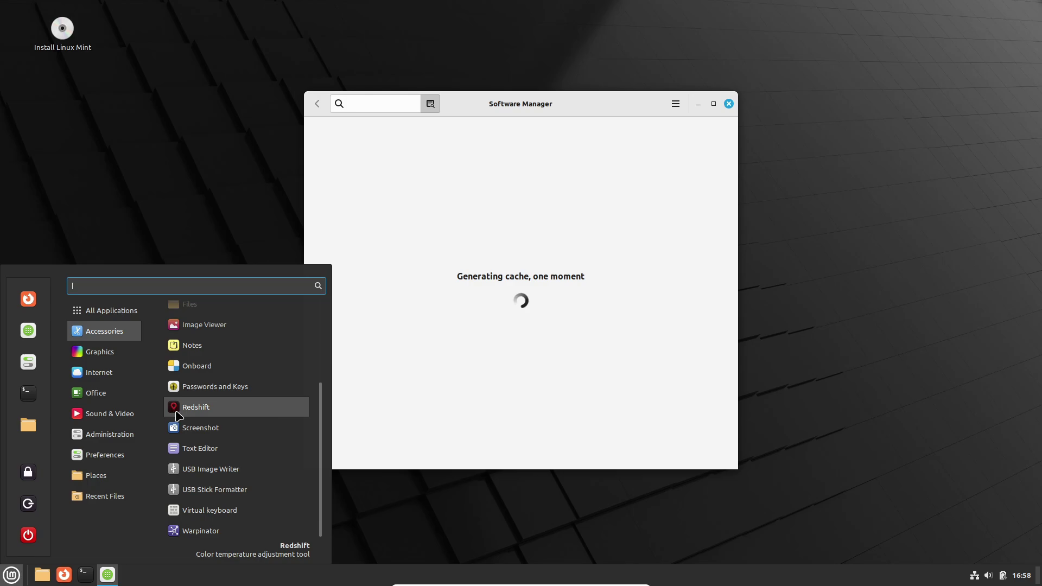
pyautogui.moveTo(107, 438)
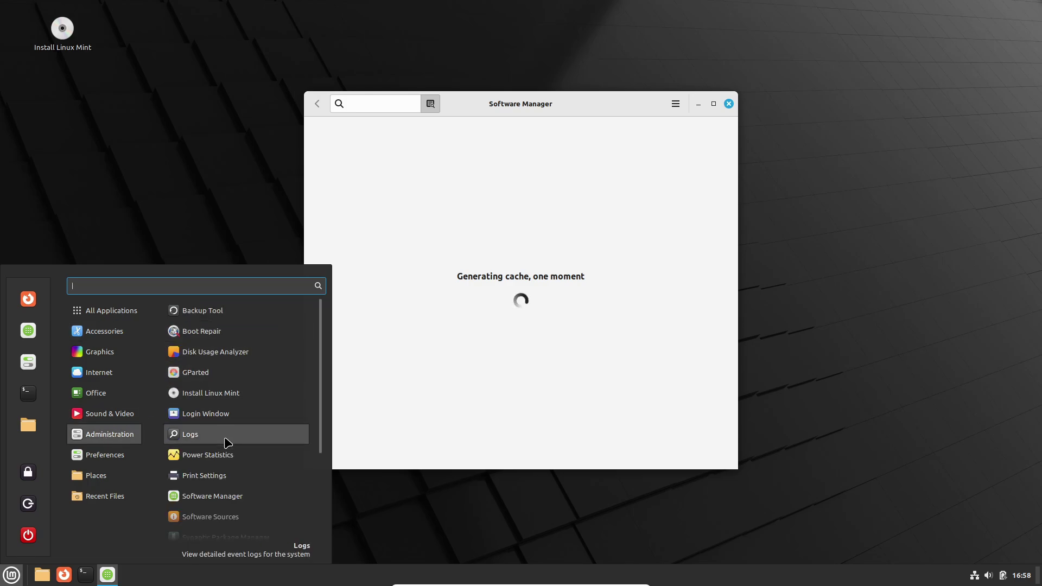
pyautogui.scroll(-3, 228, 443)
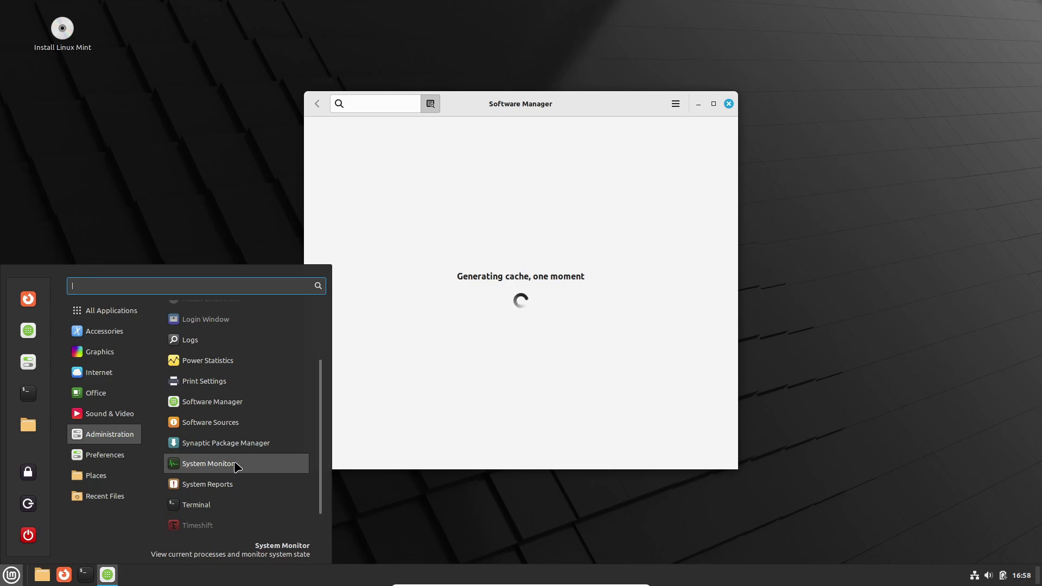
pyautogui.scroll(-1, 237, 467)
pyautogui.scroll(3, 236, 465)
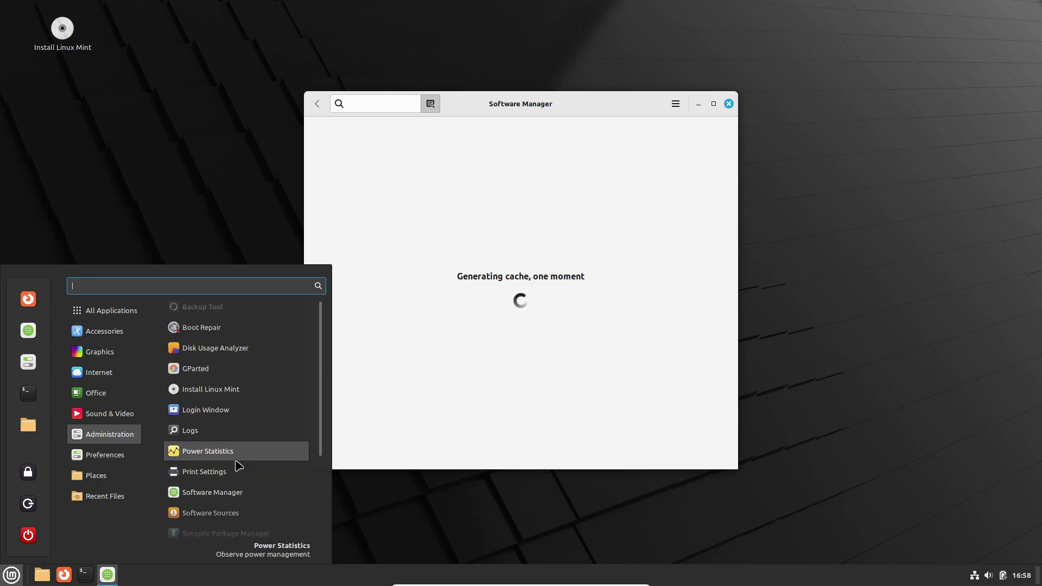
pyautogui.scroll(1, 264, 350)
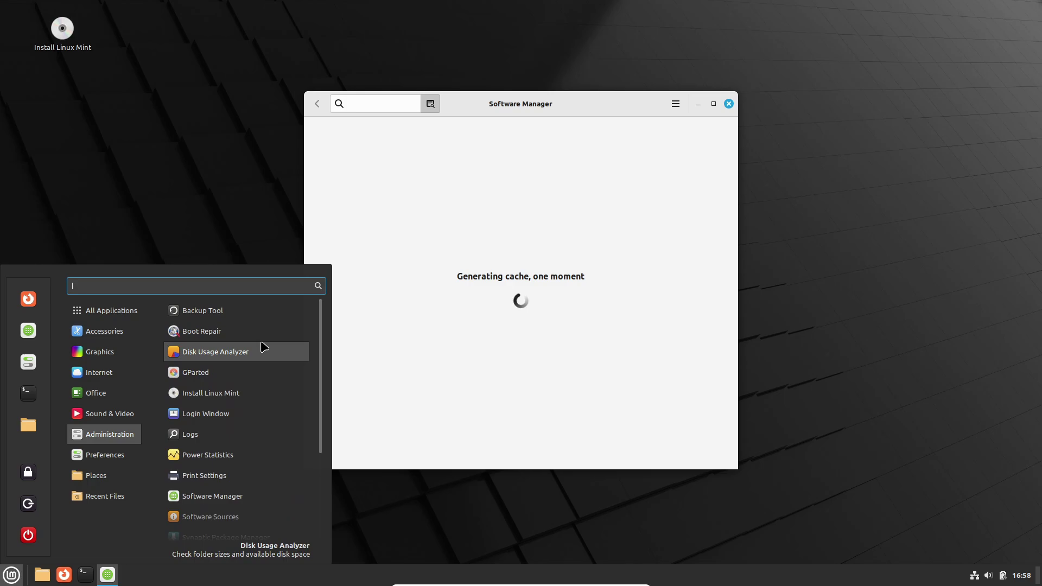
# Check Disk Usage Analyzer's 1.9 GB free of 2.1 GB, then close it and Software Manager.
pyautogui.click(265, 348)
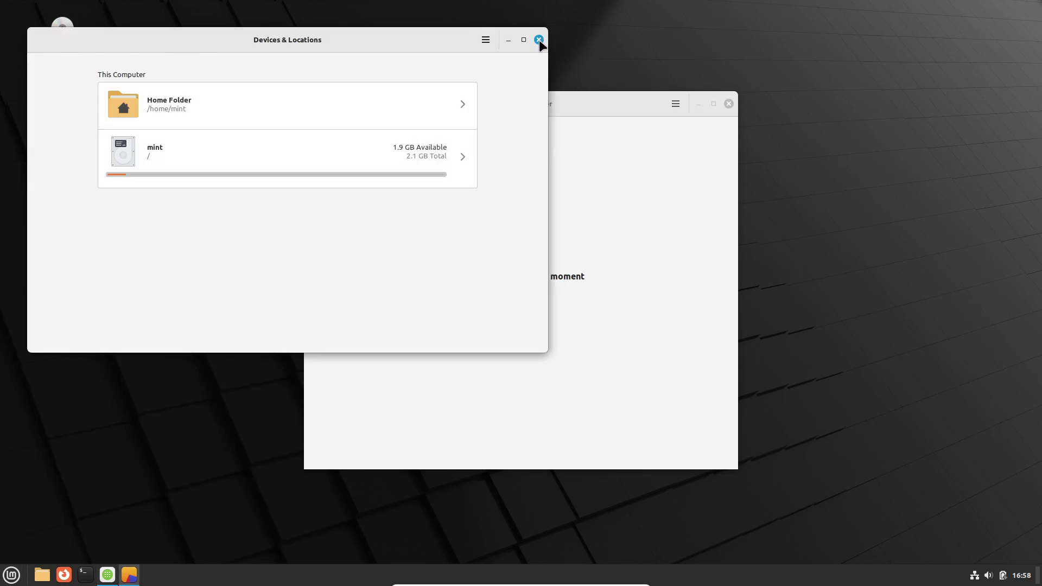
pyautogui.click(539, 40)
pyautogui.click(728, 103)
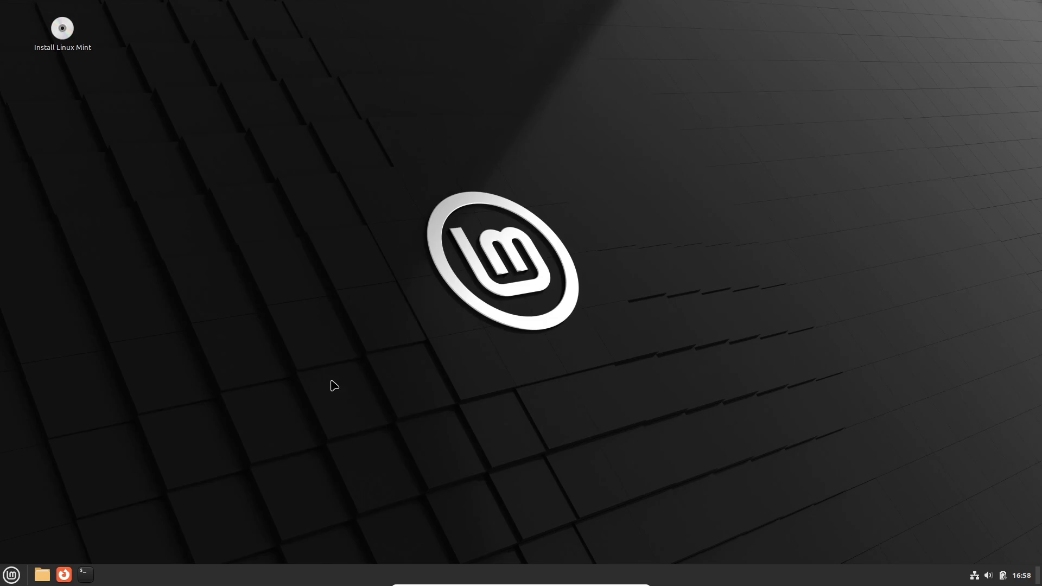
pyautogui.click(11, 573)
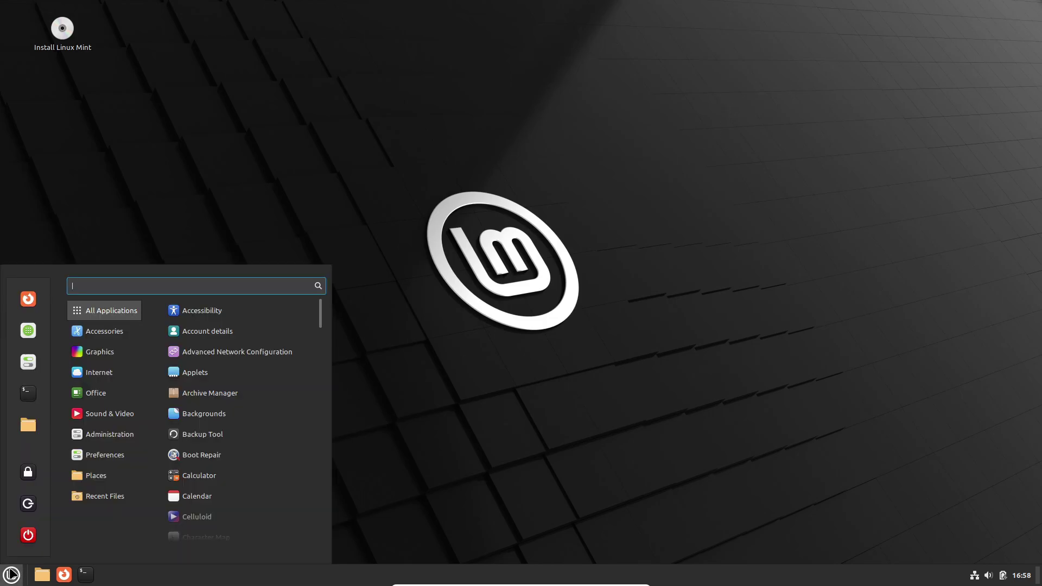
pyautogui.click(547, 506)
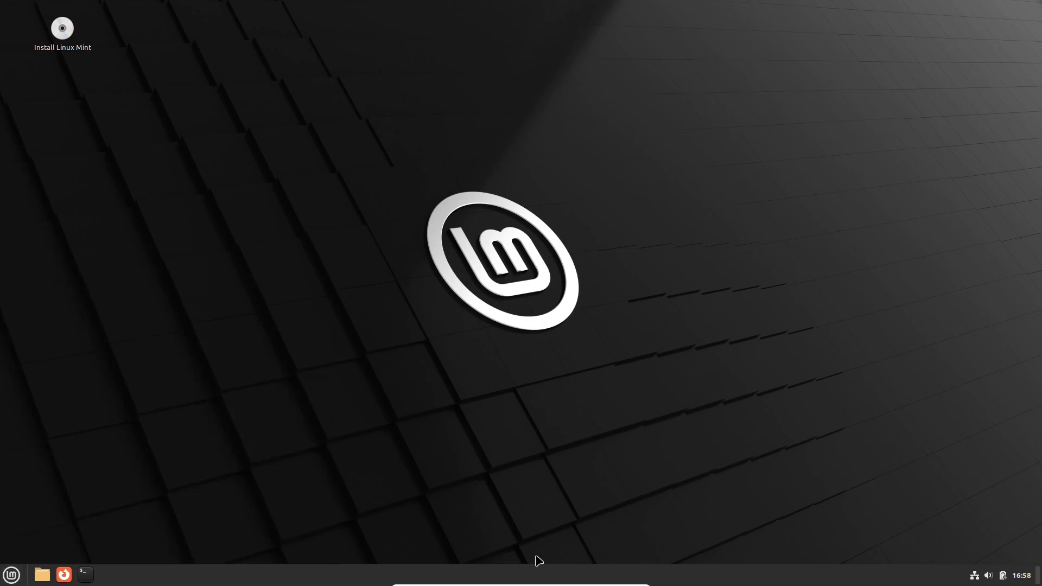